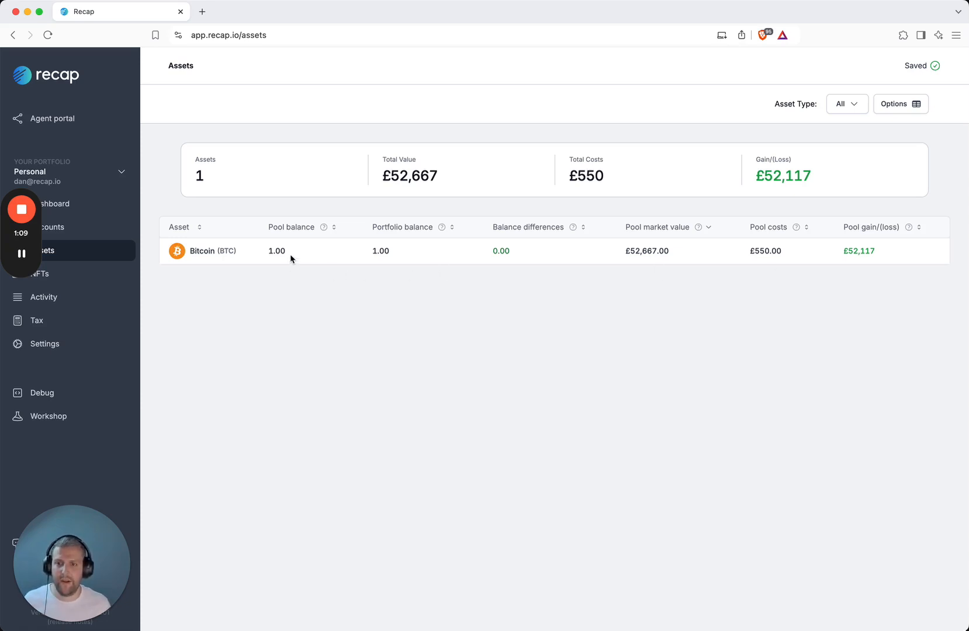
Step: Check the pool costs and pool market value of the Bitcoin holding
double_click(763, 251)
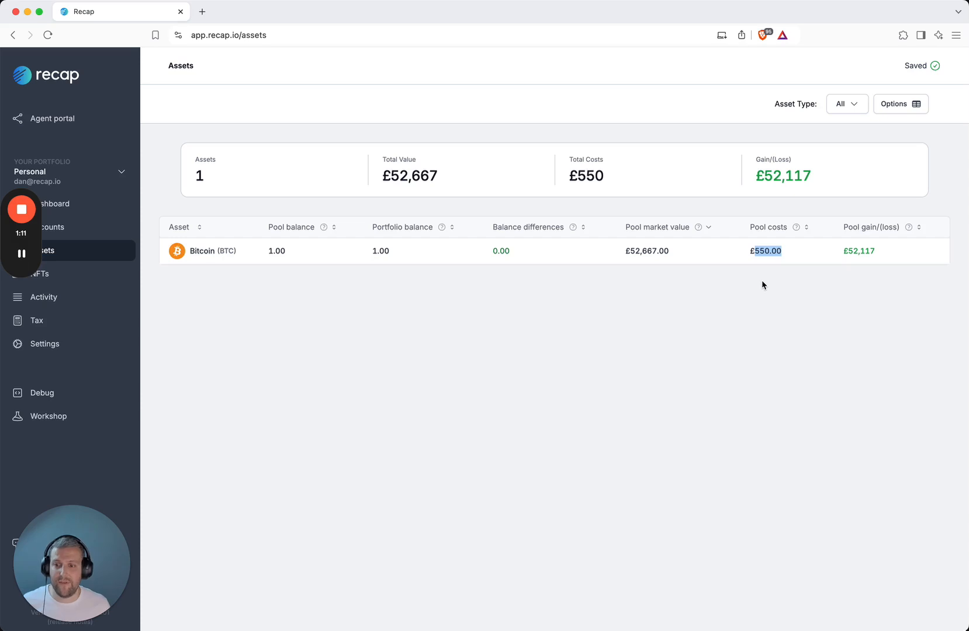
left_click(657, 254)
double_click(657, 254)
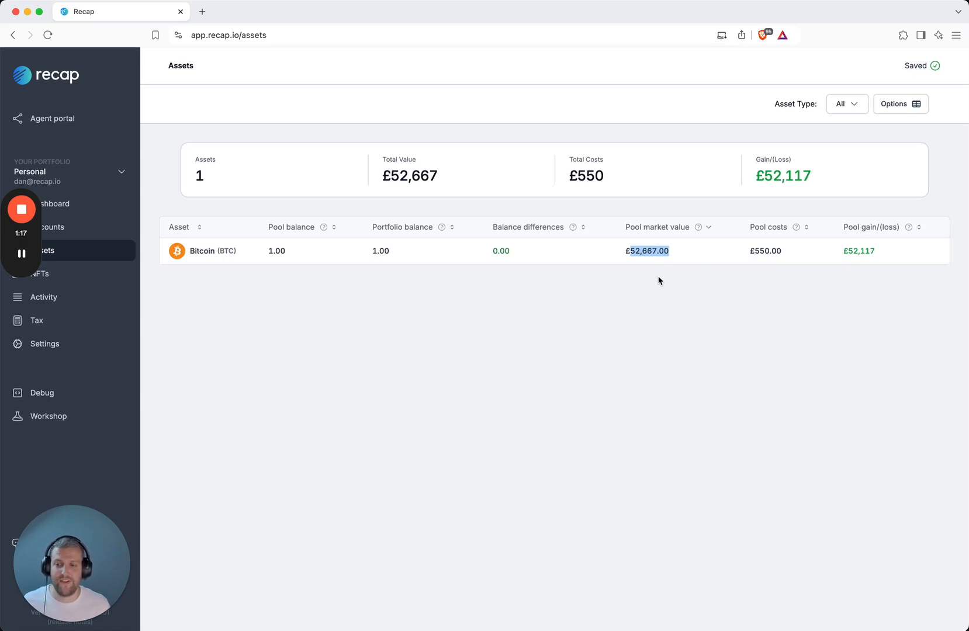
left_click(660, 277)
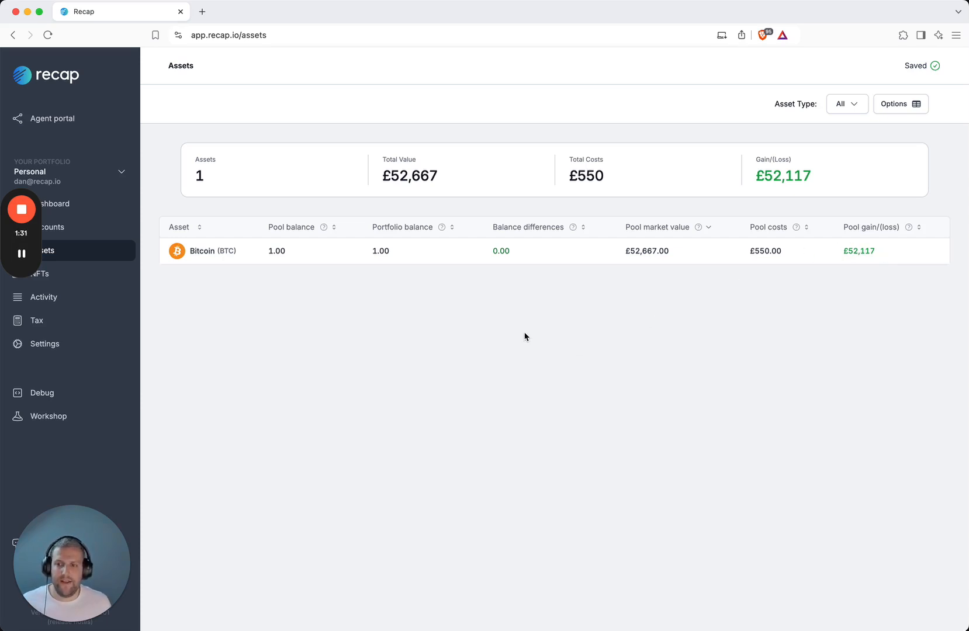
Step: Review the details of the 17 Oct 2015 deposit and the 18 Oct 2015 Bitcoin purchase in the activity list
left_click(93, 297)
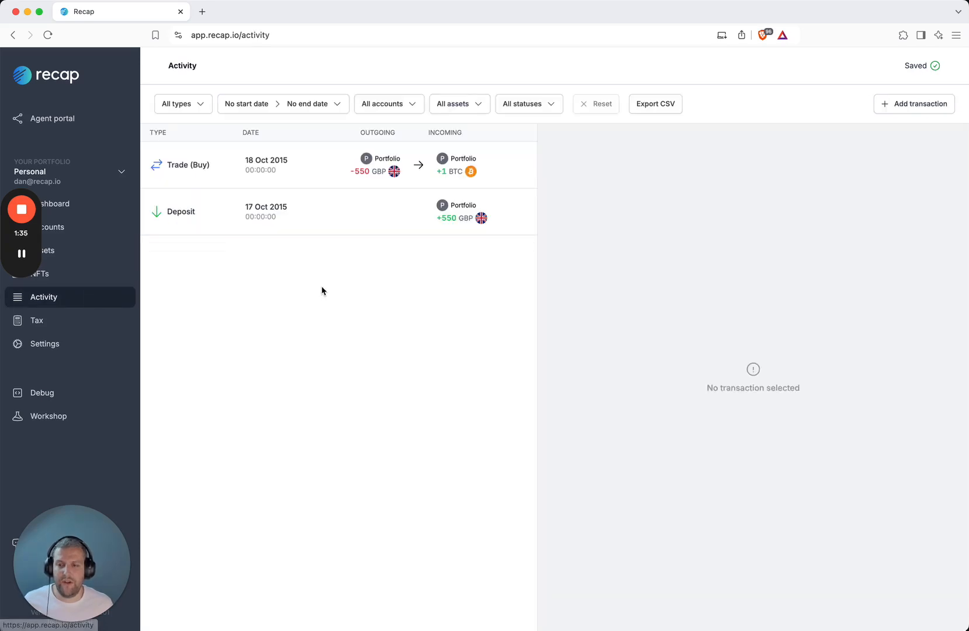
left_click(343, 234)
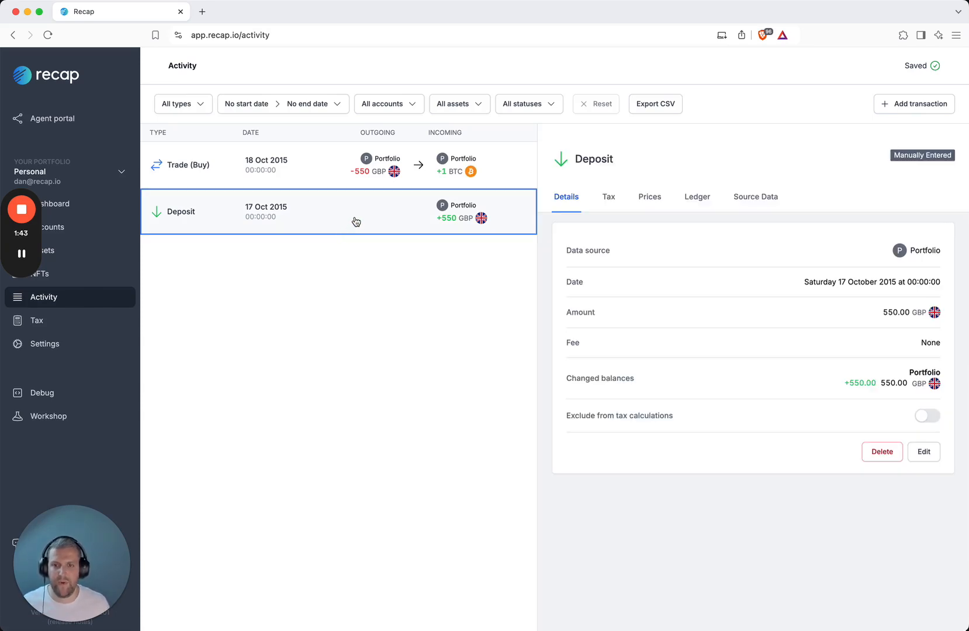
mouse_move(452, 227)
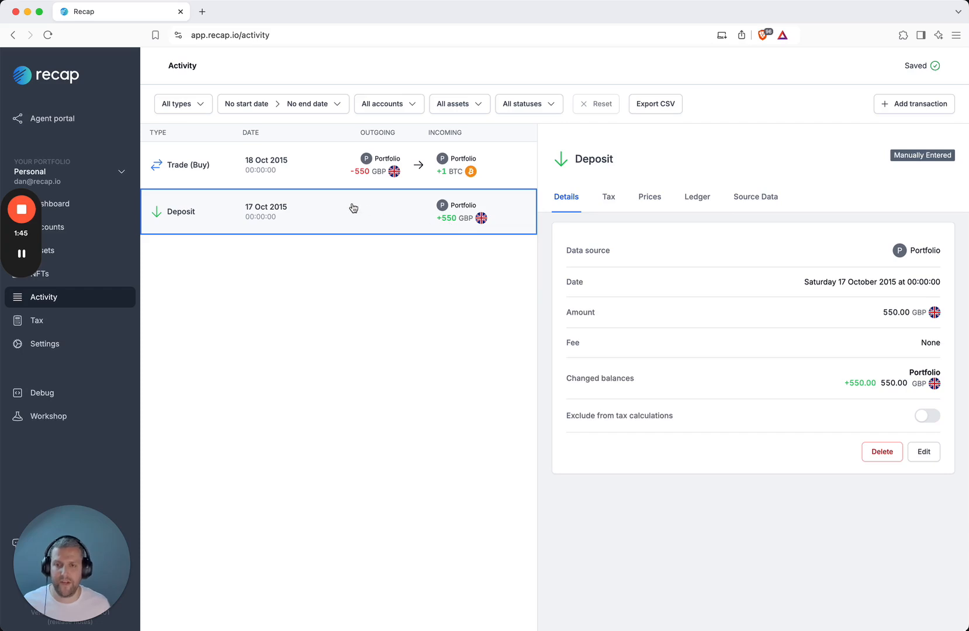
left_click(307, 176)
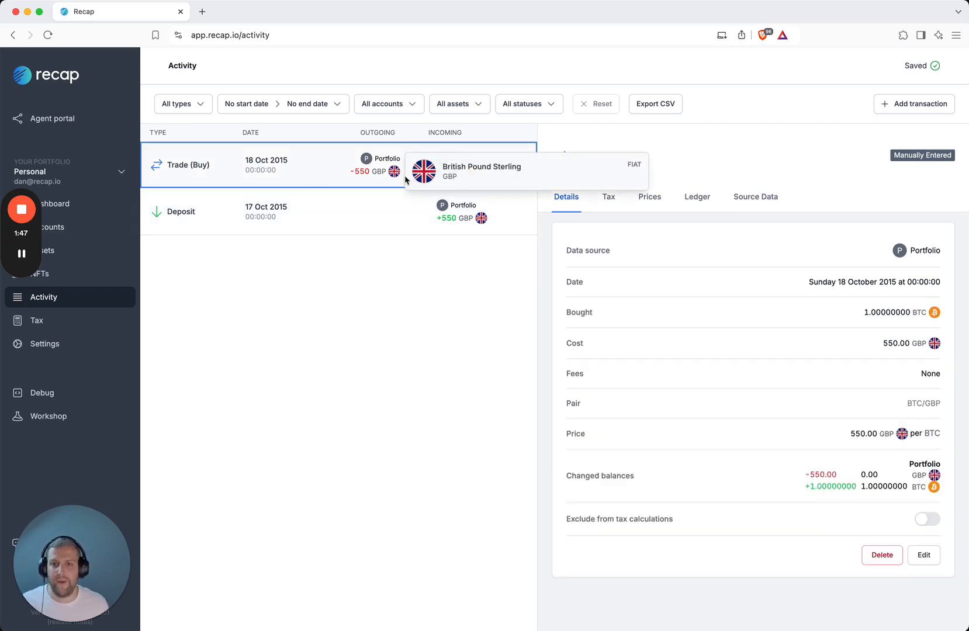
mouse_move(380, 177)
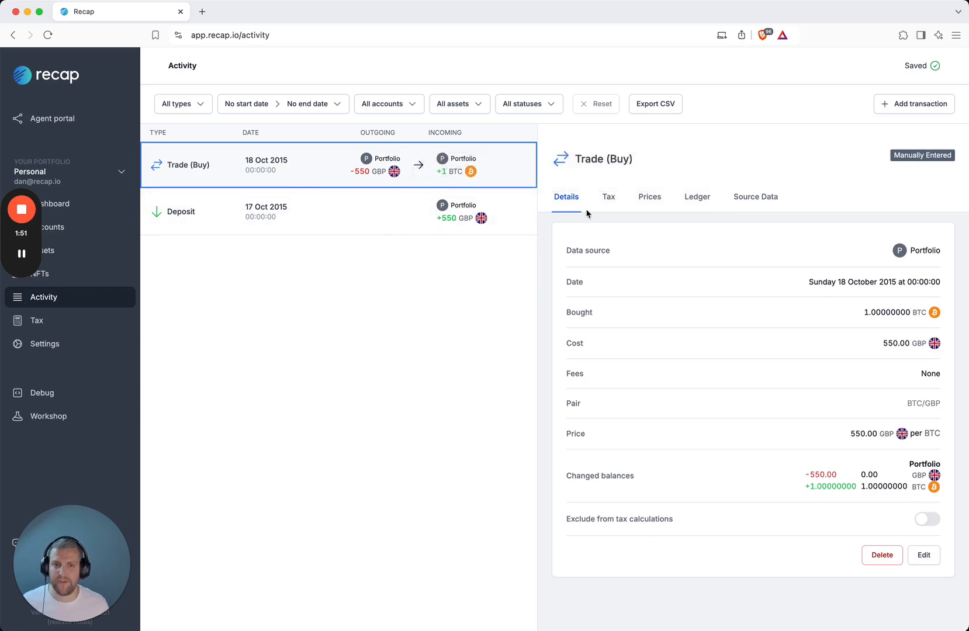
Step: Examine the tax breakdown of the 2015 Bitcoin purchase, including the acquisition's pool balance and its total cost
left_click(607, 199)
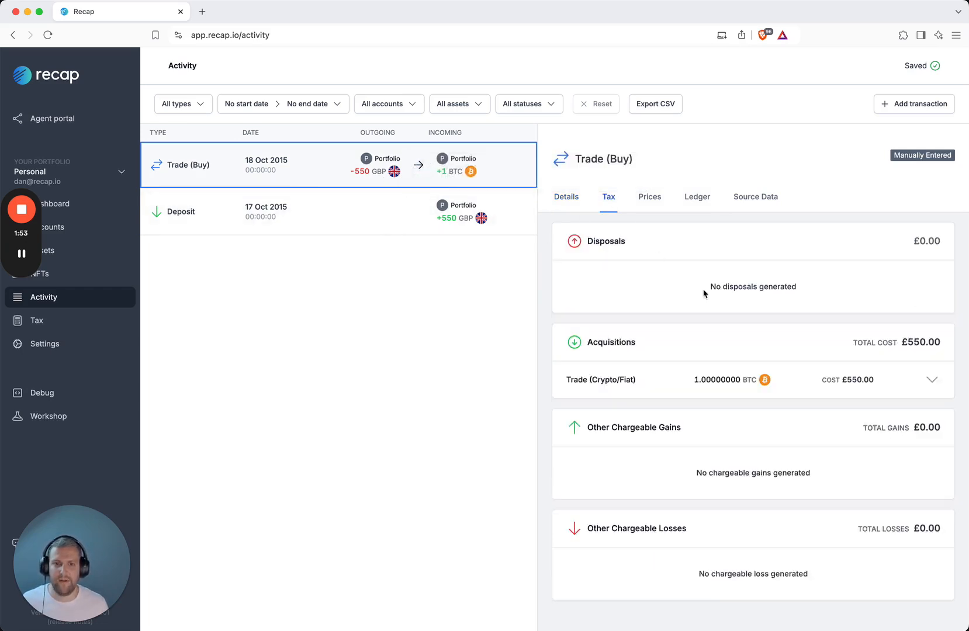
left_click(932, 383)
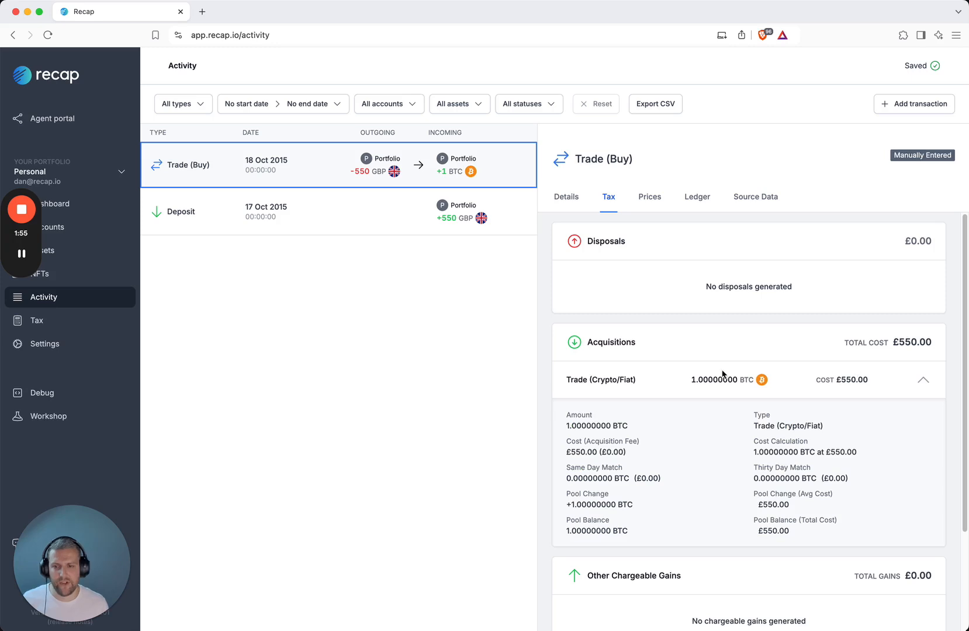
scroll(725, 374, "down", 1)
left_click_drag(567, 514, 627, 514)
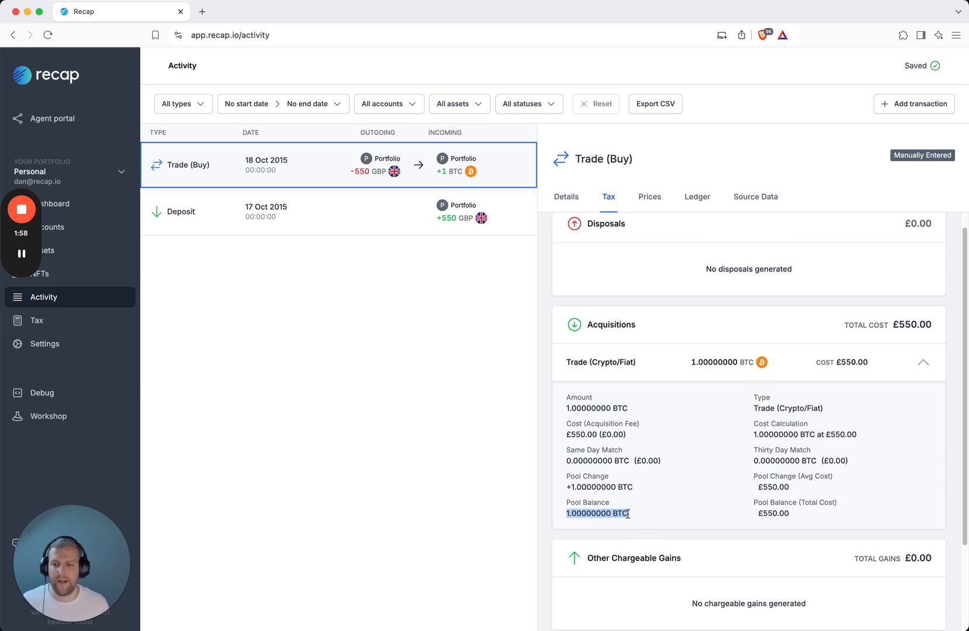
left_click(658, 513)
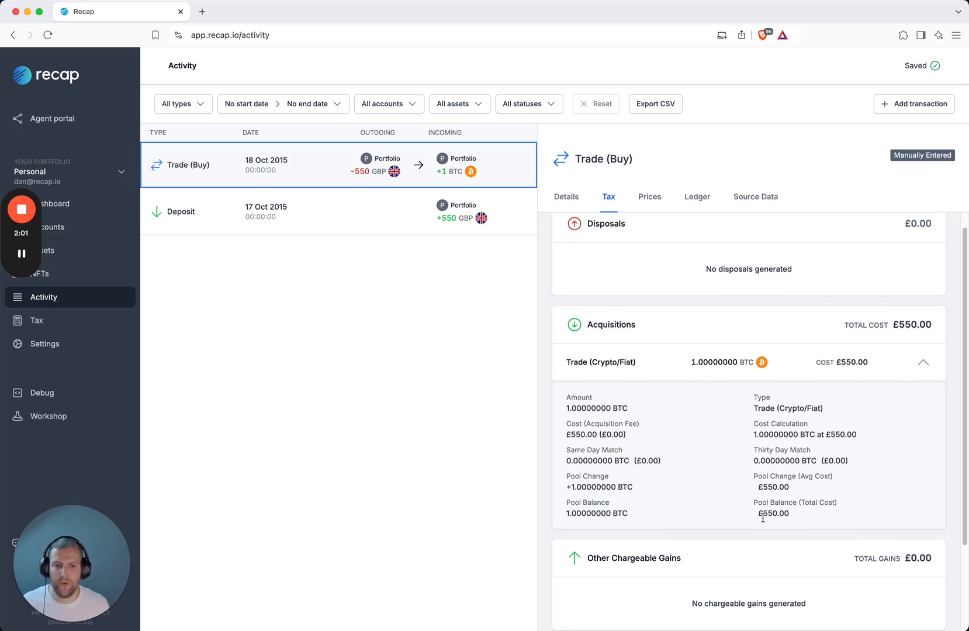
left_click_drag(758, 514, 807, 519)
left_click(809, 519)
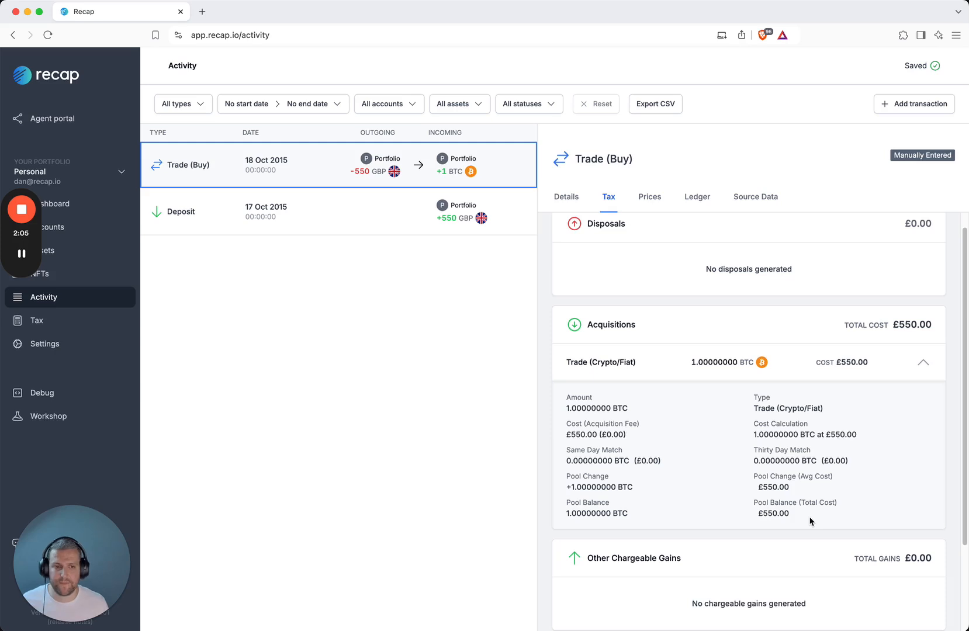
left_click(916, 363)
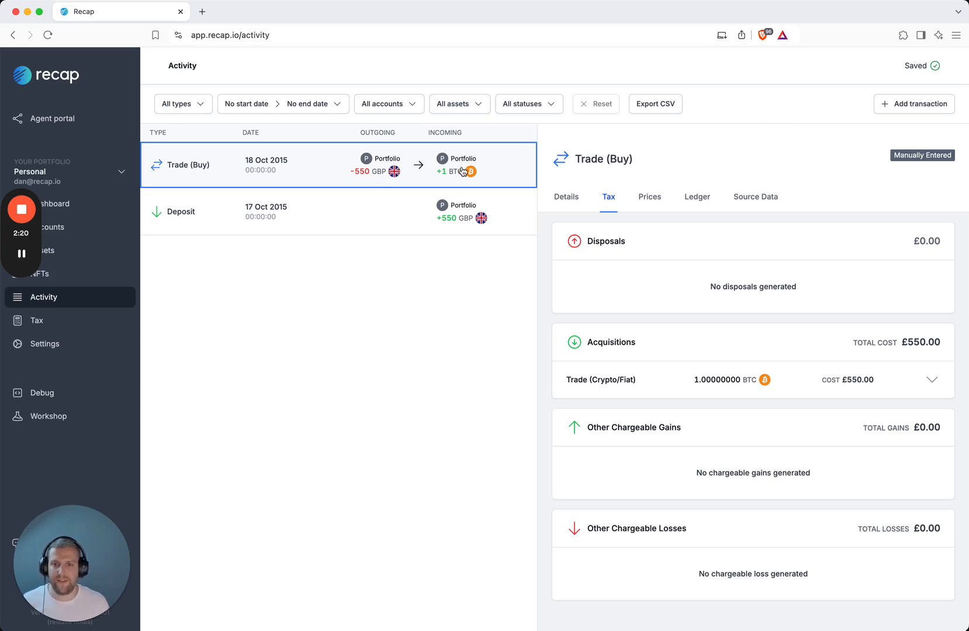
mouse_move(470, 175)
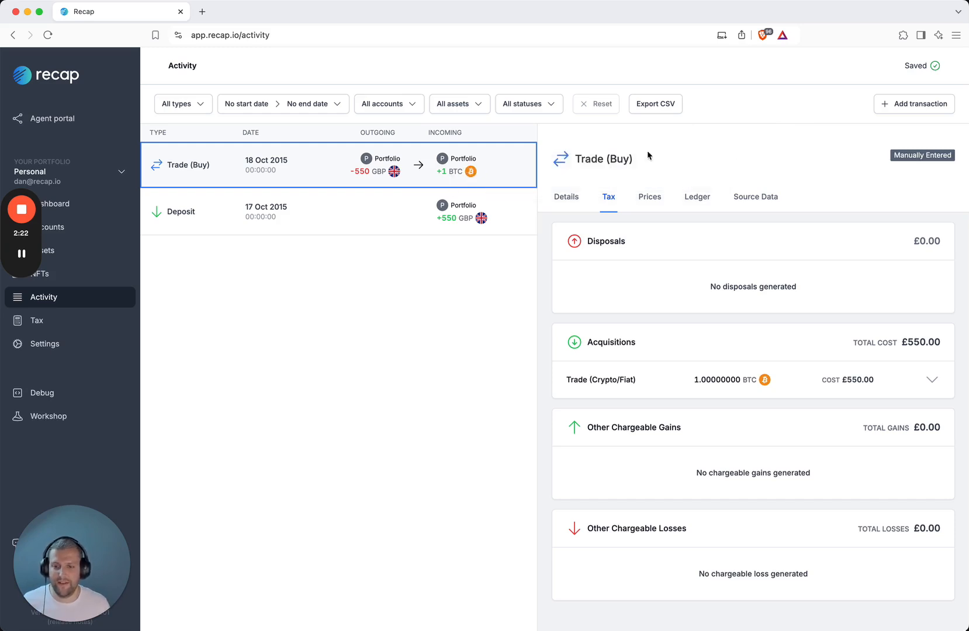
Step: Start a manual Trade (Sell) transaction for the Portfolio account
left_click(912, 111)
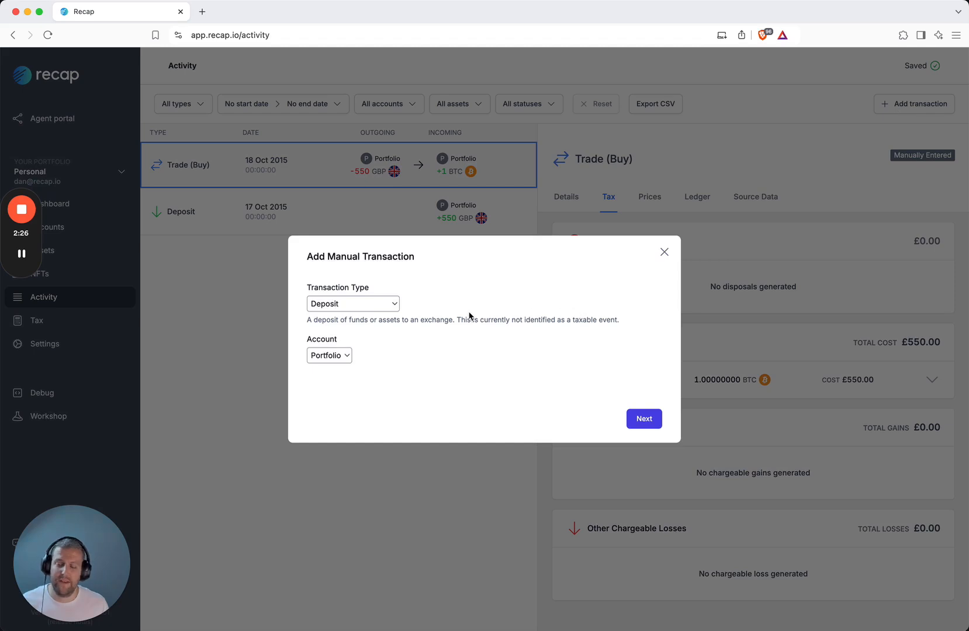
left_click(389, 309)
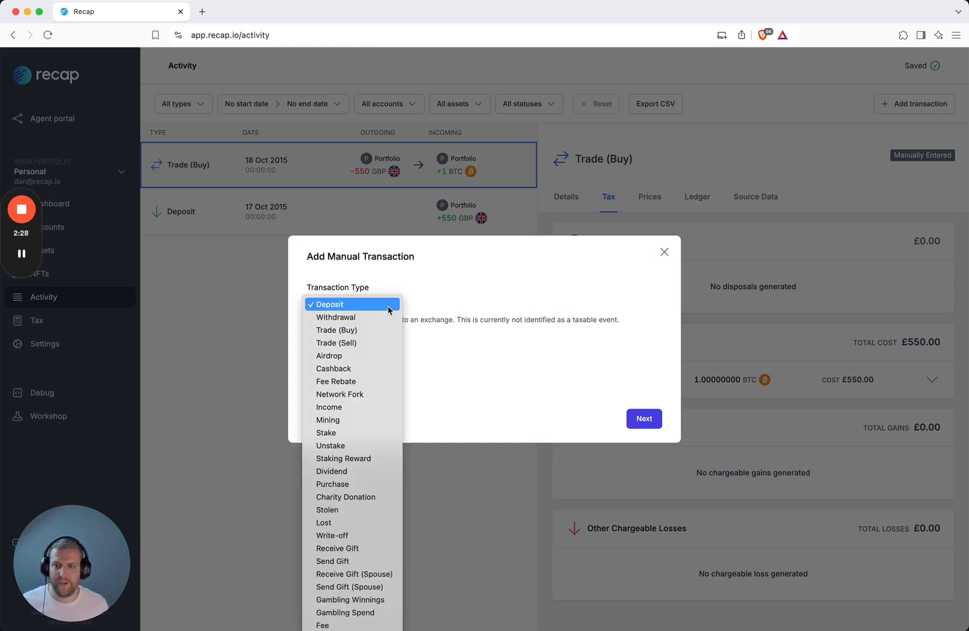
left_click(389, 306)
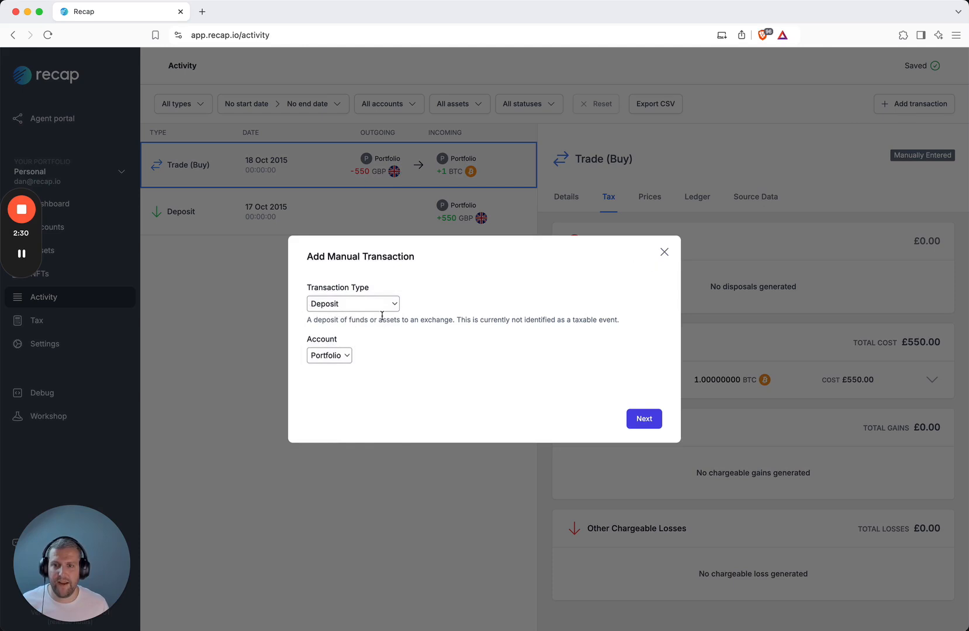
left_click(361, 306)
key("Escape")
left_click(643, 420)
Step: Date the sale 29/10/2024 and set the sold amount to 1 BTC
left_click(562, 317)
left_click(549, 279)
type("29")
left_click(555, 313)
type("1")
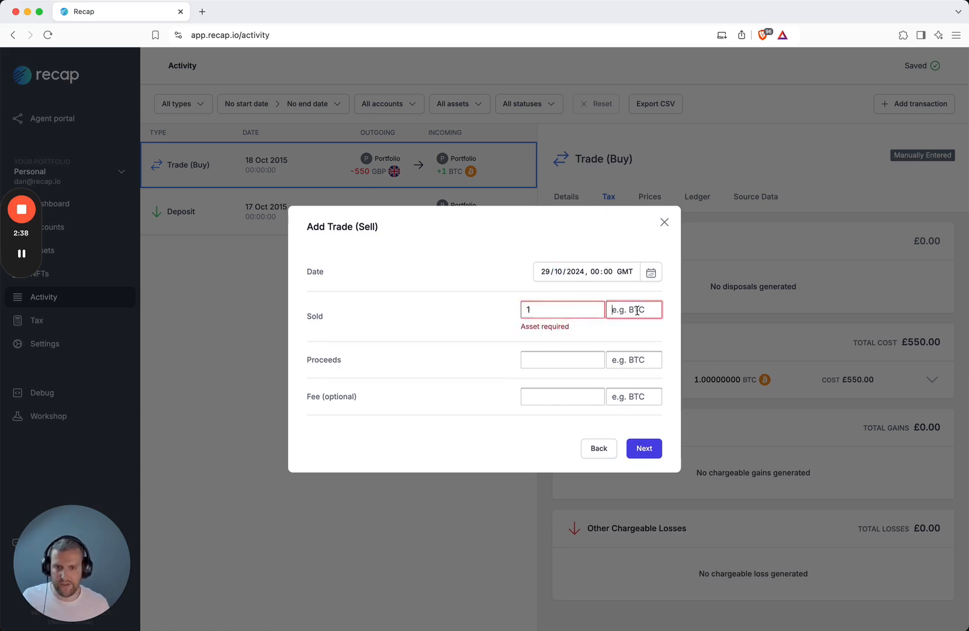
left_click(634, 310)
type("BTC")
Step: Set the sale's proceeds to 52000 GBP and add the transaction
left_click(574, 353)
type("52000")
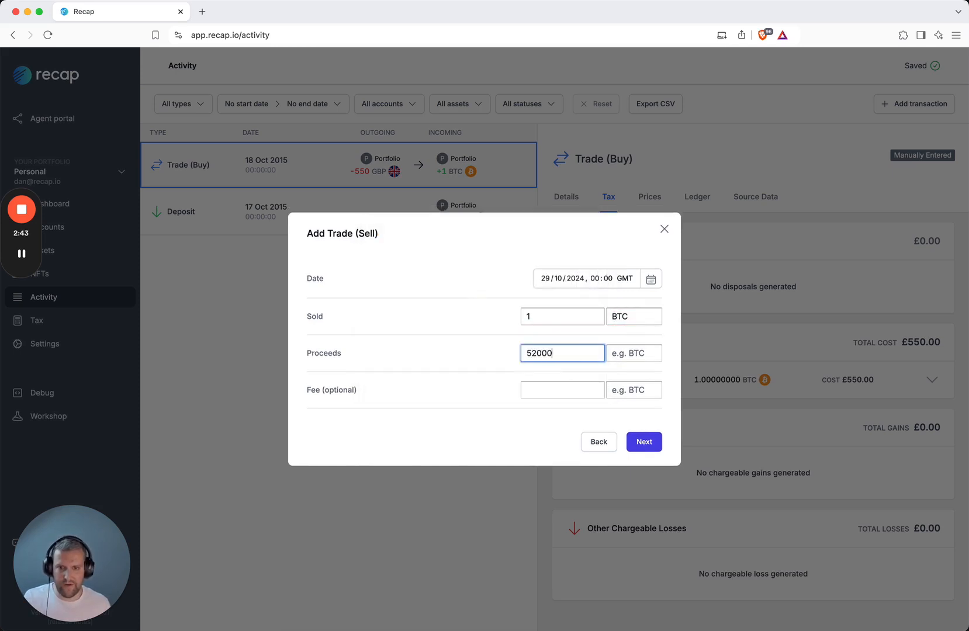
left_click(640, 352)
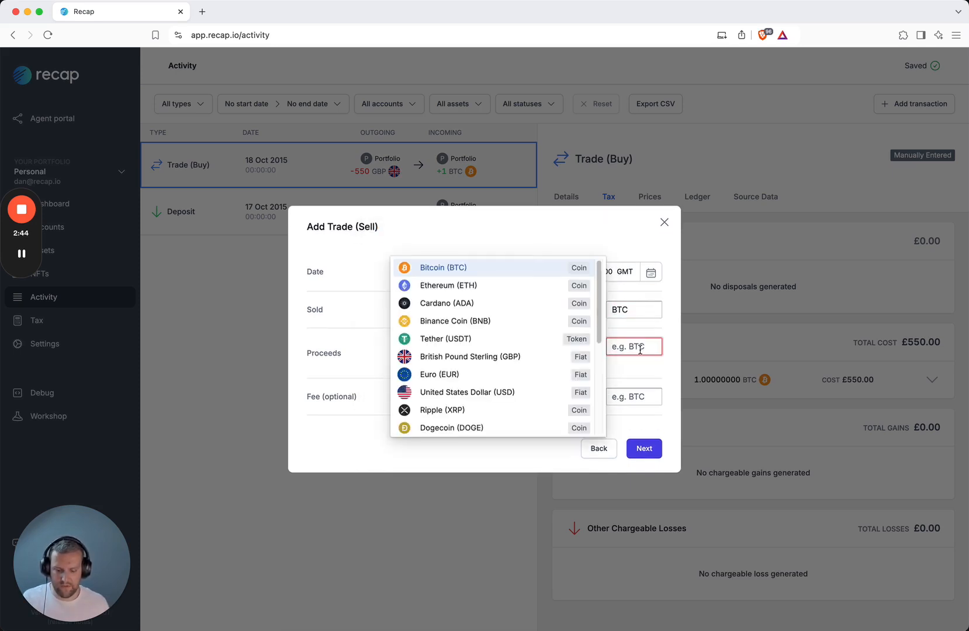
type("GBP")
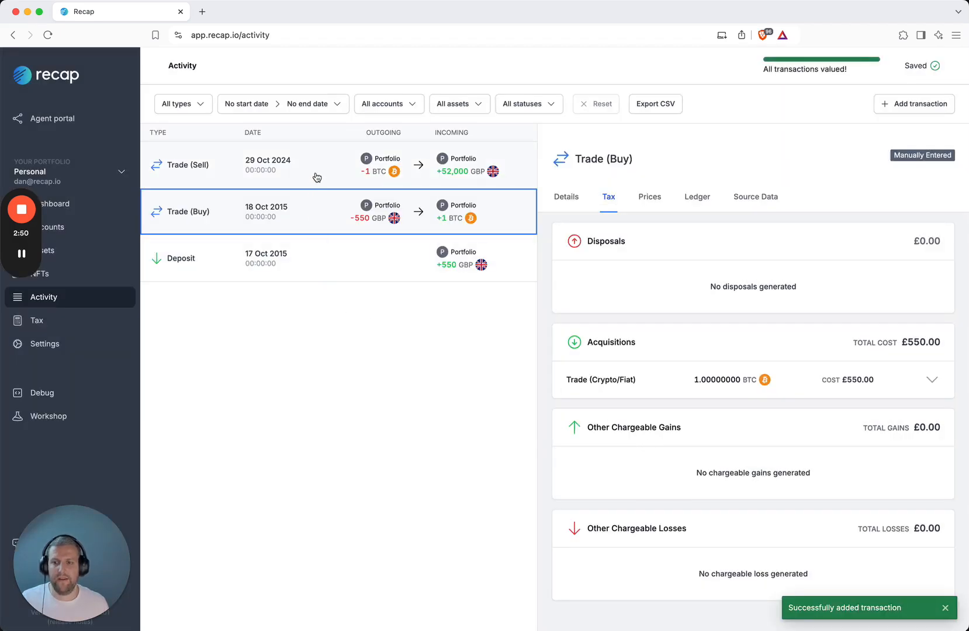
Step: Examine the total disposal gain in the tax breakdown of the 29 Oct 2024 Bitcoin sale
left_click(316, 177)
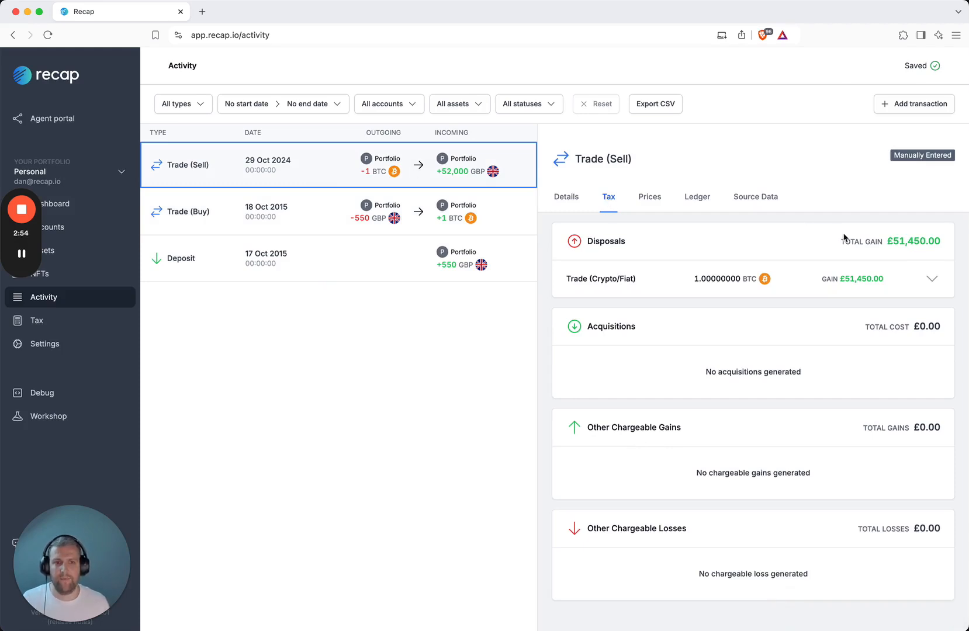
left_click_drag(892, 240, 946, 248)
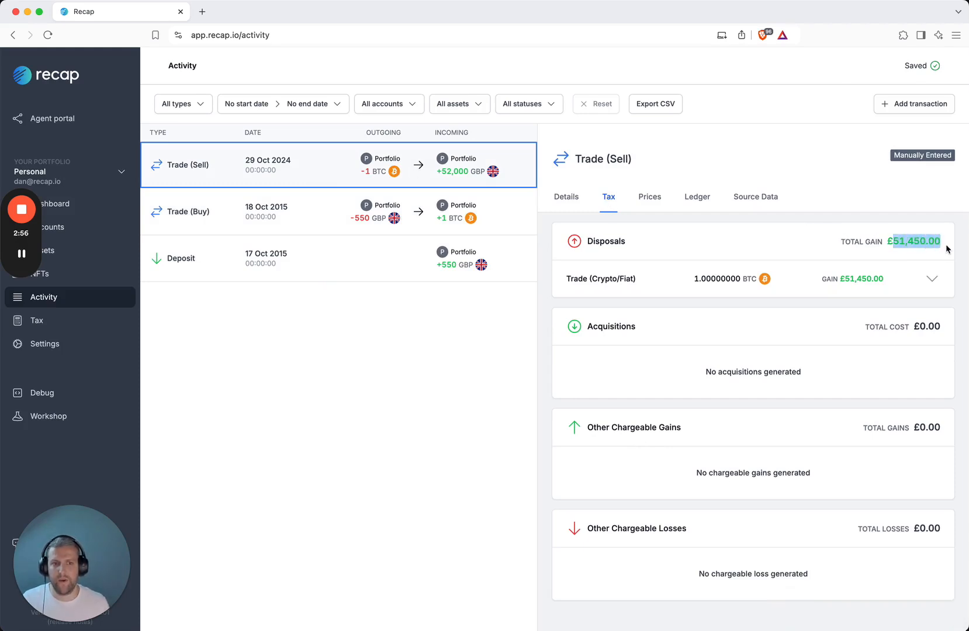
left_click(947, 249)
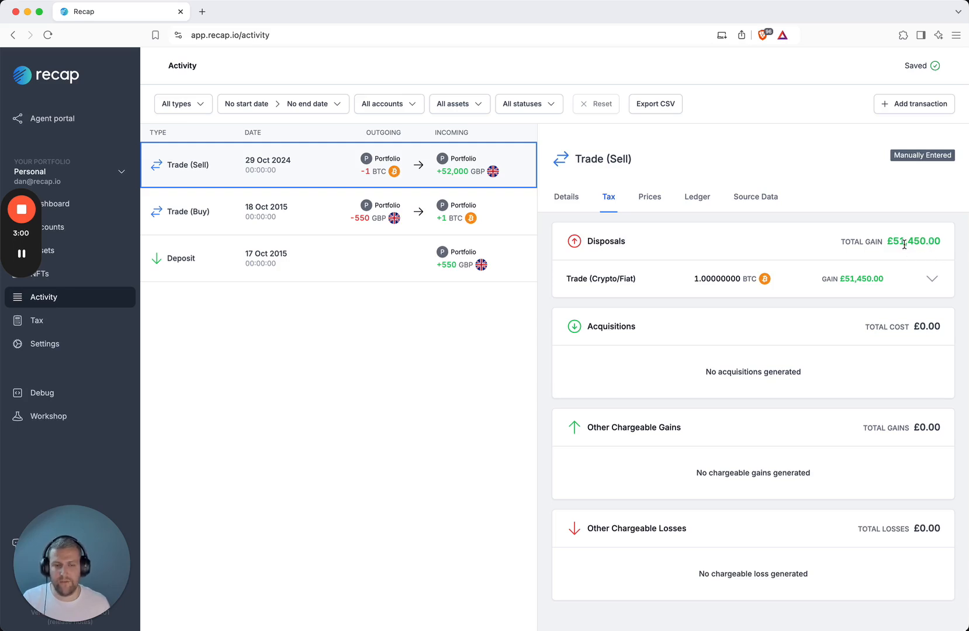
double_click(918, 243)
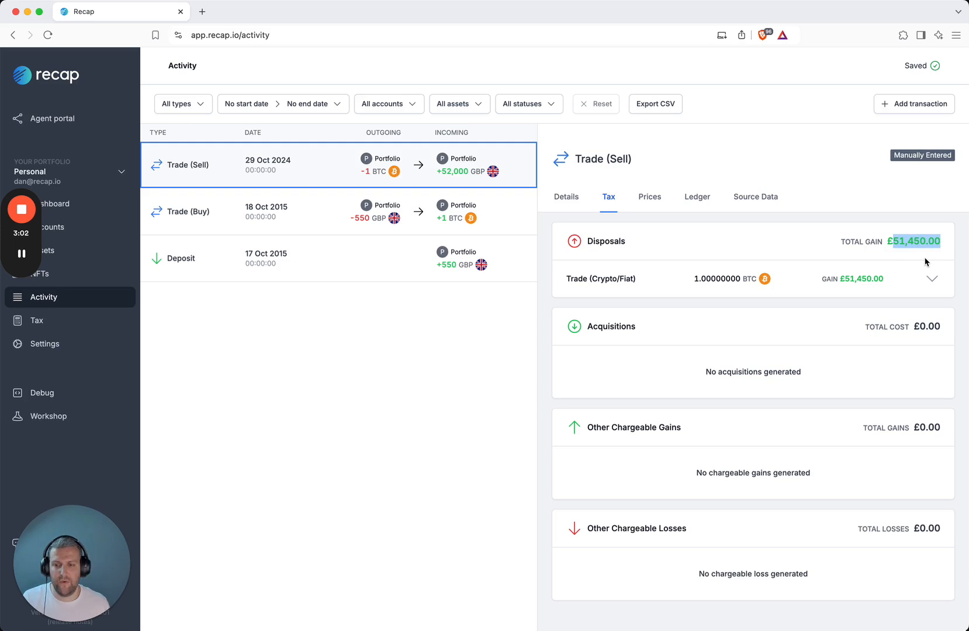
left_click(922, 260)
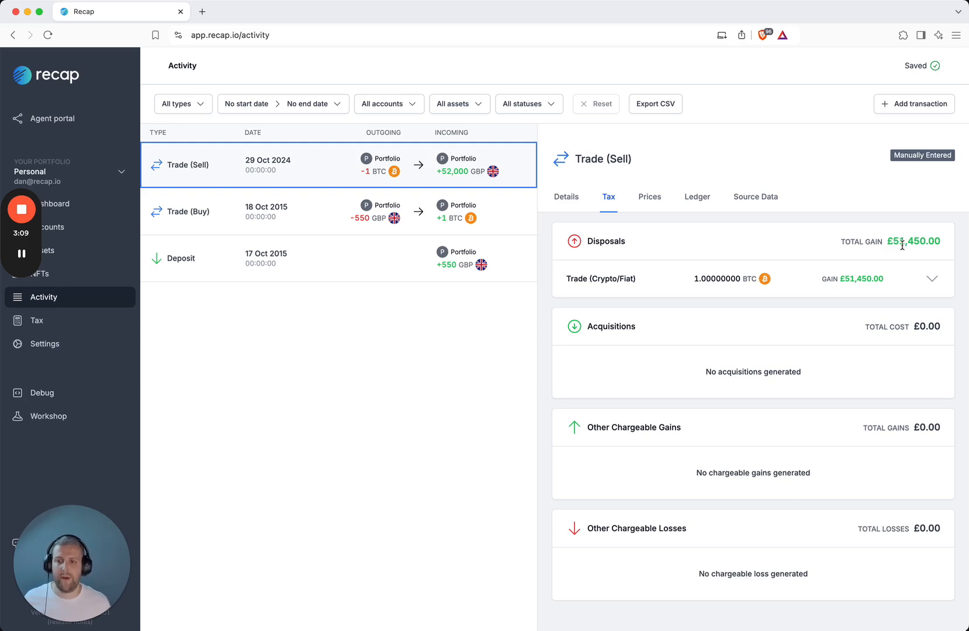
Step: Start a manual Trade (Buy) transaction for the Portfolio account
left_click(928, 106)
left_click(380, 305)
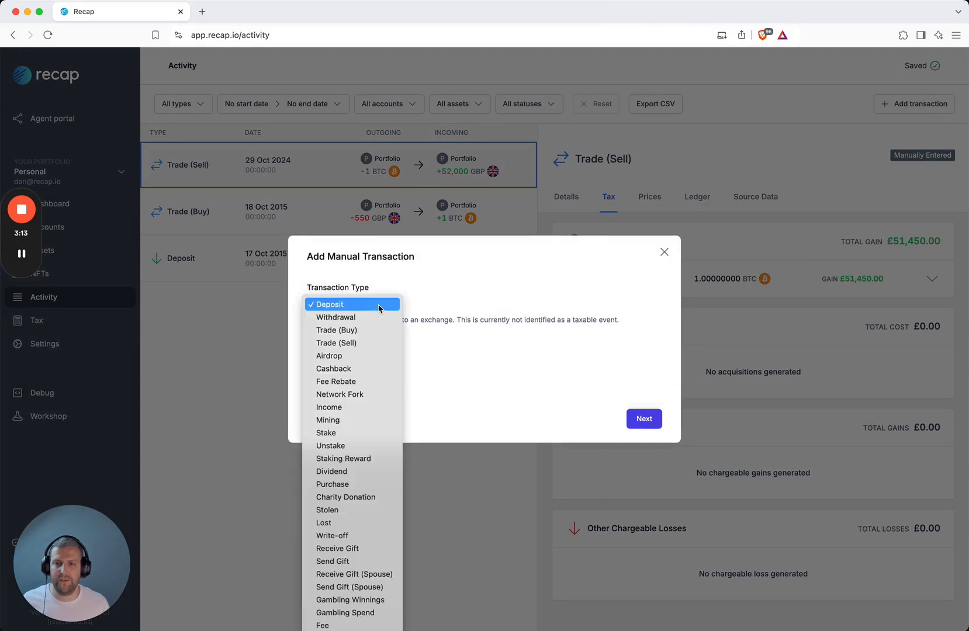
left_click(383, 332)
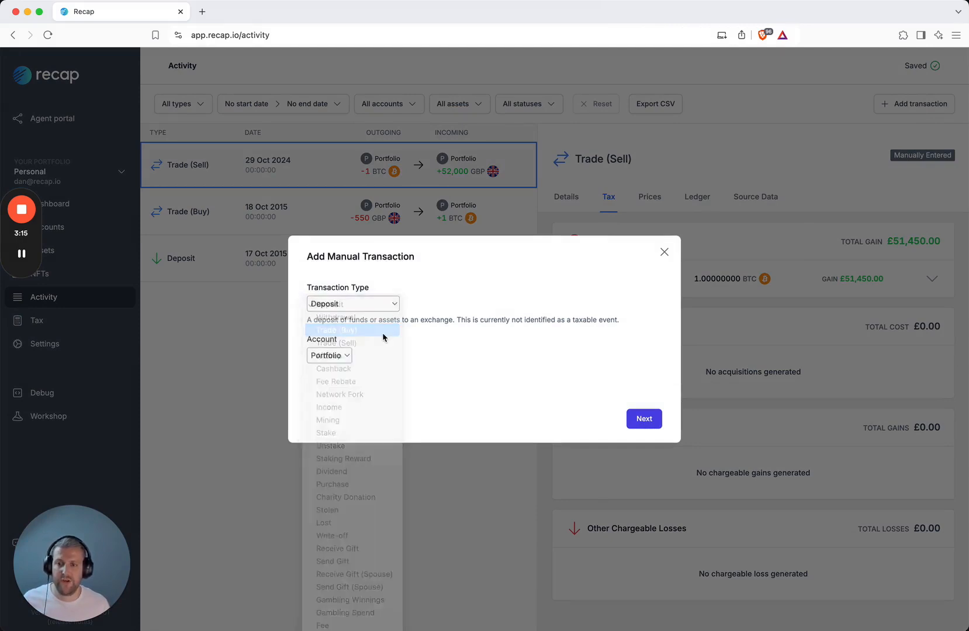
left_click(644, 424)
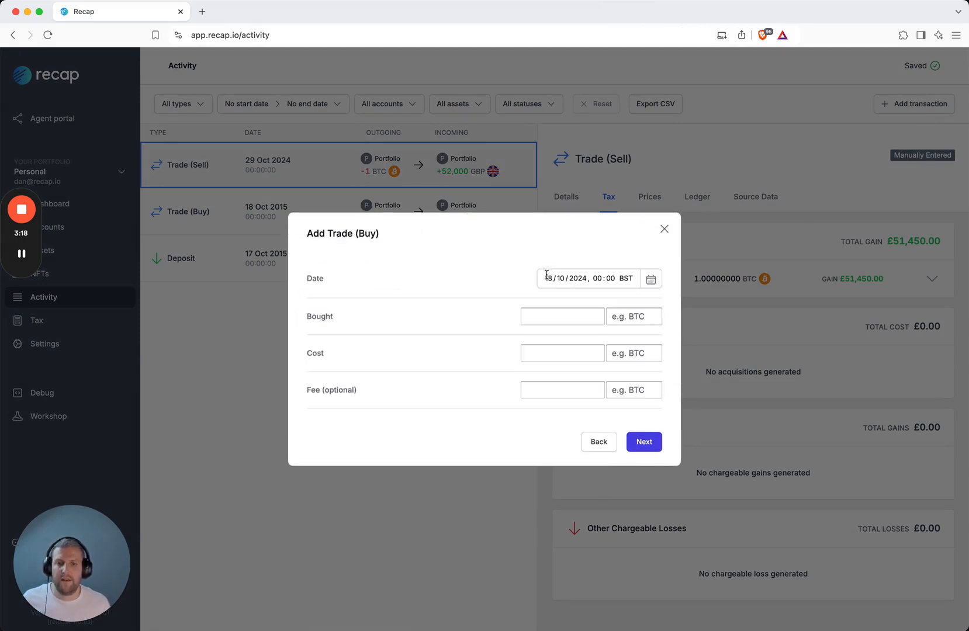
Step: Date the purchase 02/11/2024 and set the bought amount to 1 BTC
left_click(548, 277)
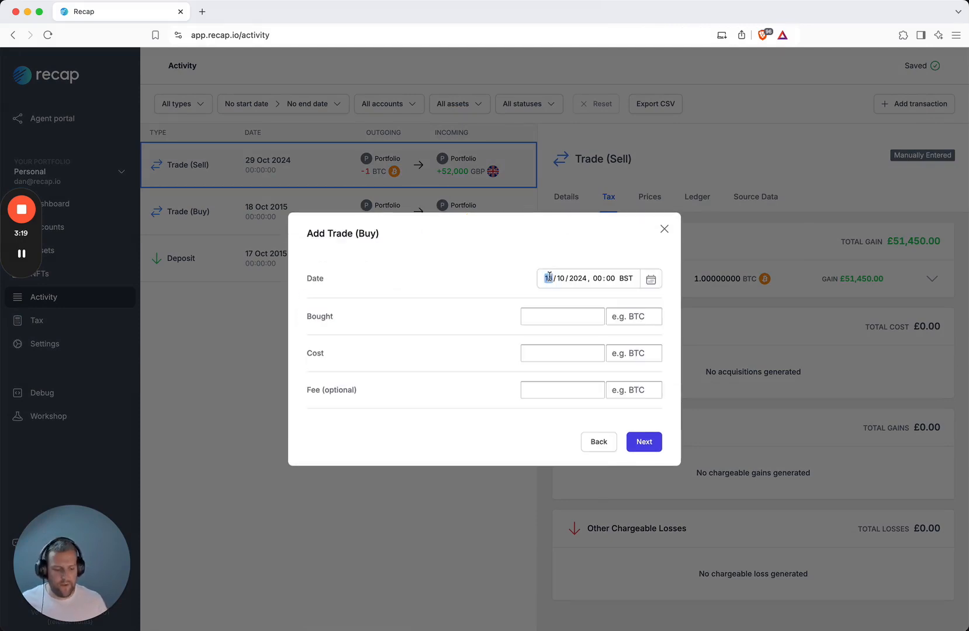
type("02/1")
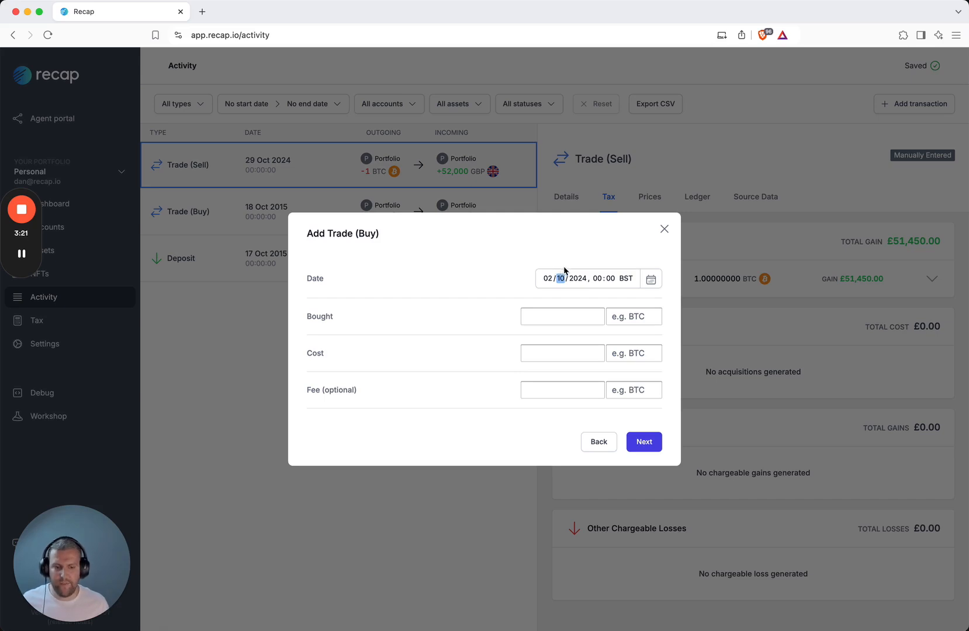
type("1")
left_click(574, 317)
type("1")
left_click(631, 316)
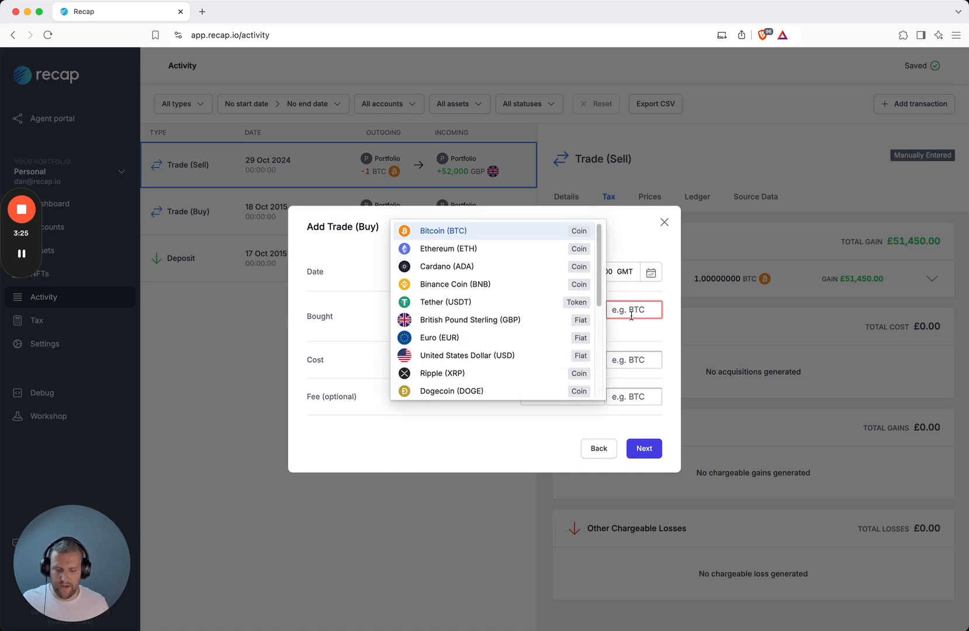
type("BTC")
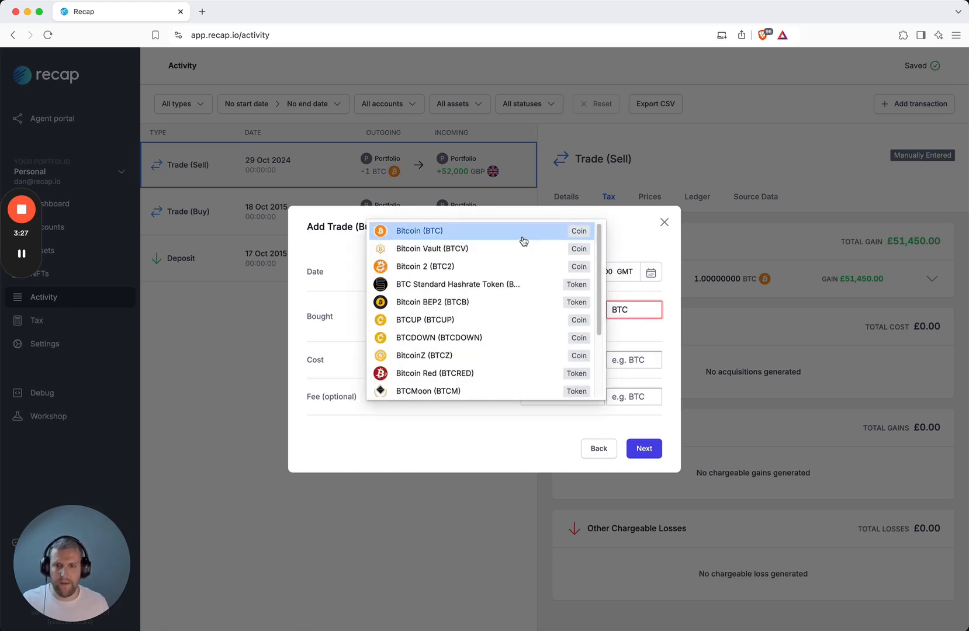
key("Return")
Step: Set the purchase's cost to 52000 GBP
left_click(567, 352)
type("52000")
key("Tab")
type("GBP")
key("Return")
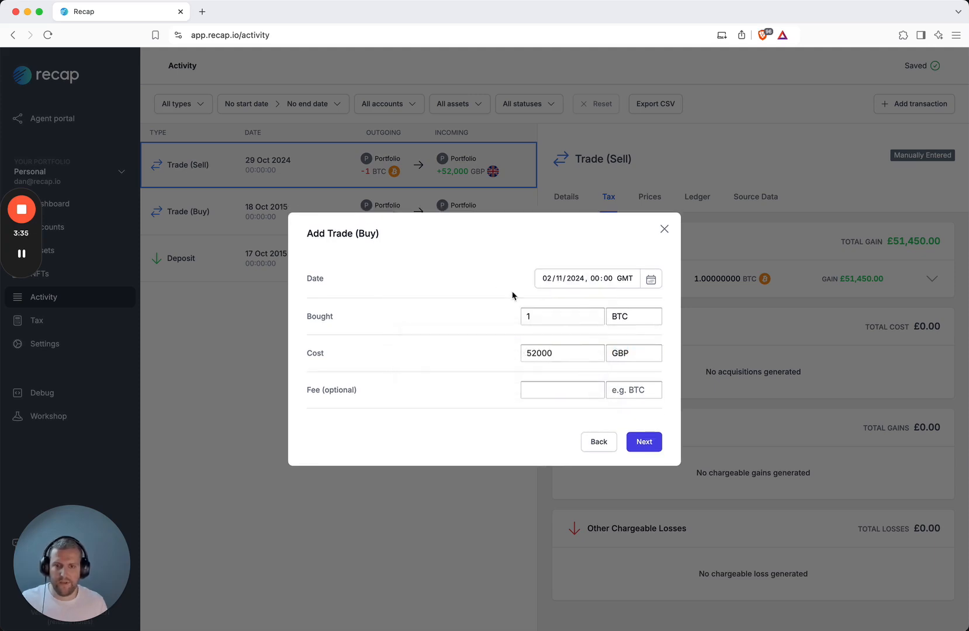
Step: Save the 02/11/2024 Bitcoin purchase without a fee and recheck the disposal gain of the 29 Oct 2024 sale
left_click(655, 446)
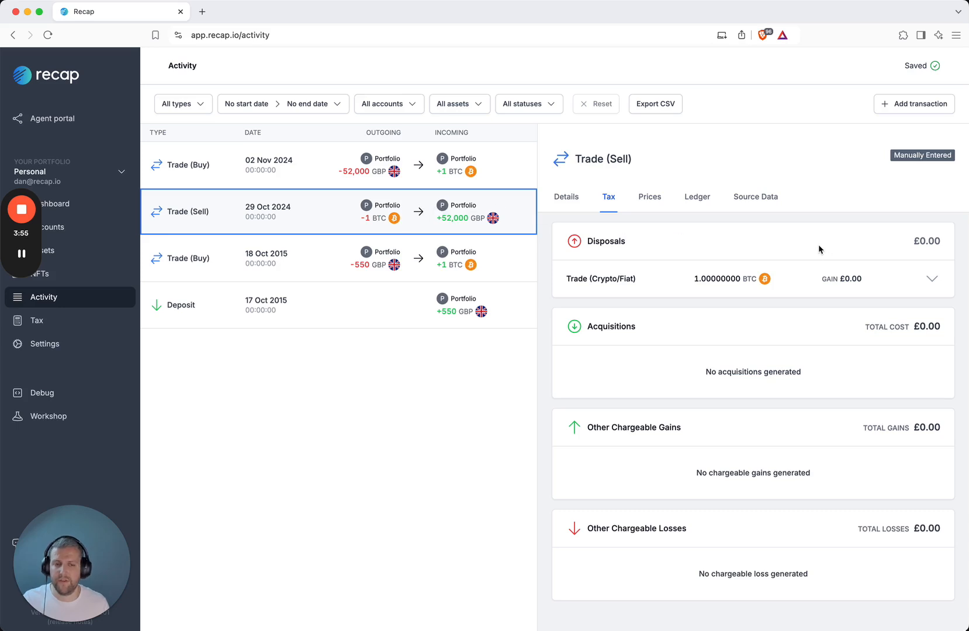
left_click_drag(919, 241, 943, 249)
left_click(936, 244)
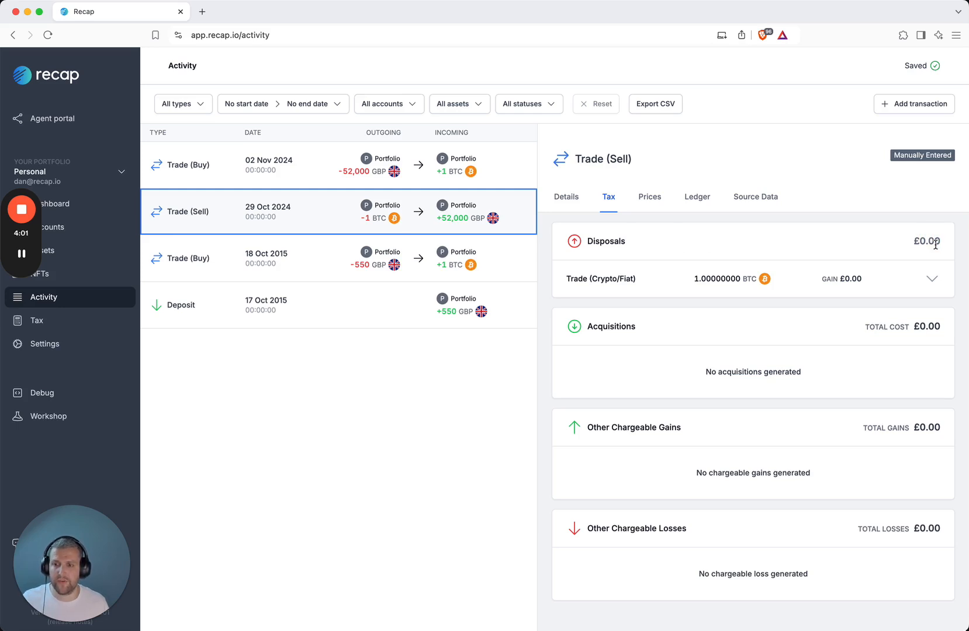
Step: Compare the tax breakdowns of the 02 Nov 2024 Bitcoin purchase and the 29 Oct 2024 sale
left_click(322, 182)
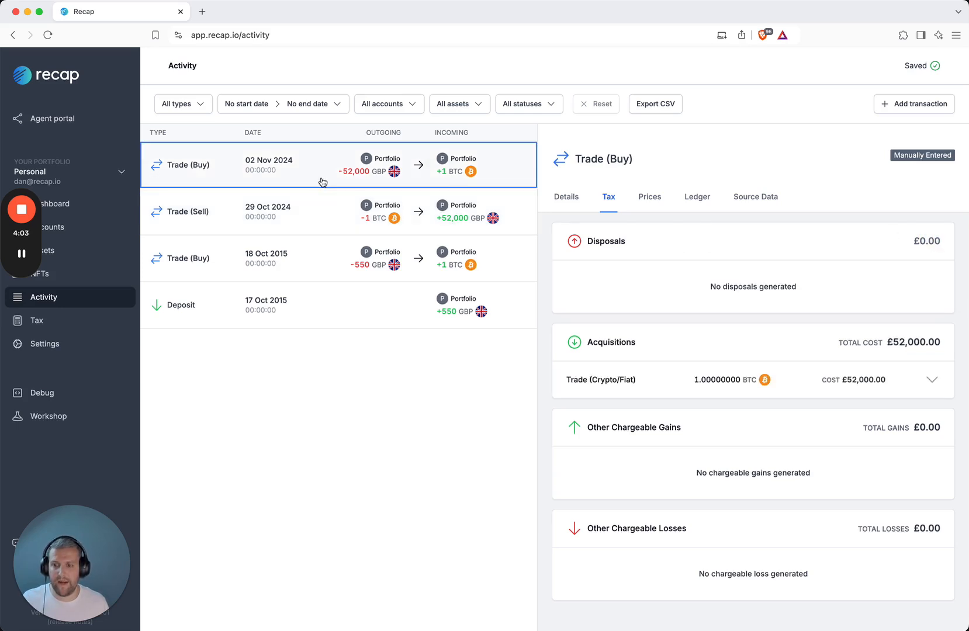
left_click(325, 205)
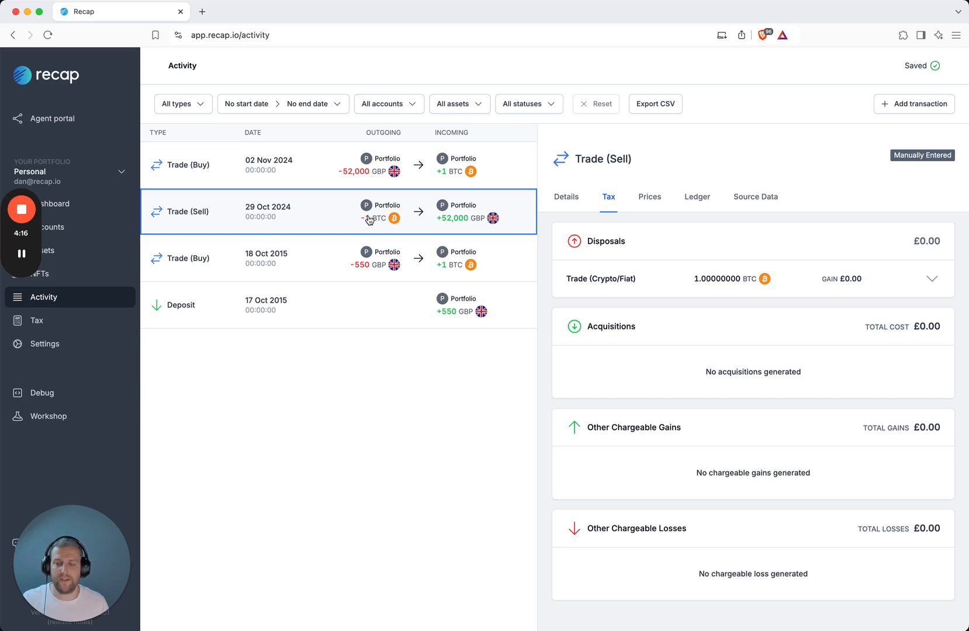
left_click(500, 178)
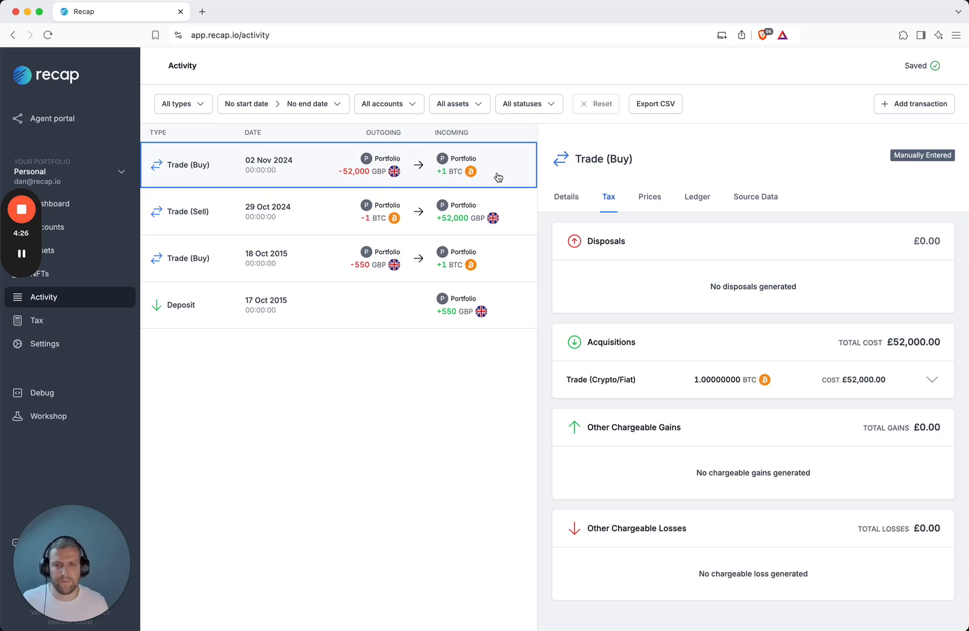
Step: Examine Bitcoin's pool costs and pool gain in the assets overview and return to the transaction activity
left_click(81, 257)
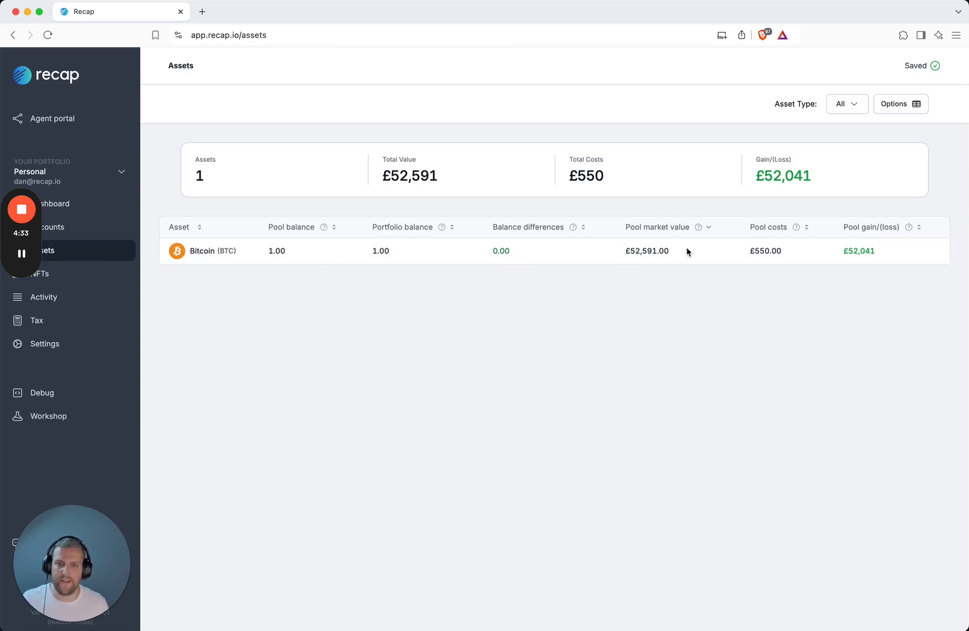
left_click_drag(456, 253, 773, 253)
left_click(775, 255)
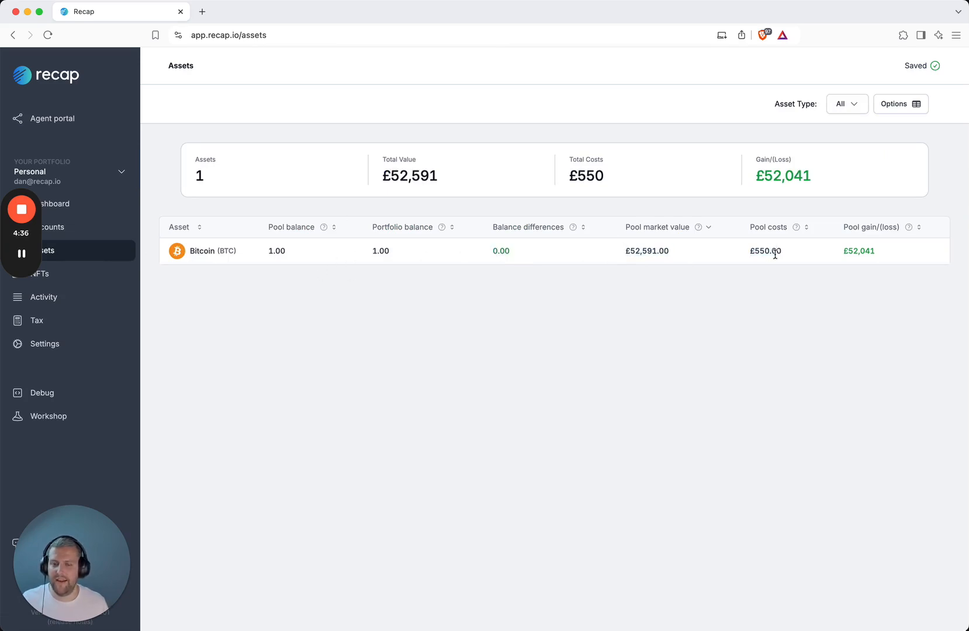
double_click(868, 251)
left_click(44, 297)
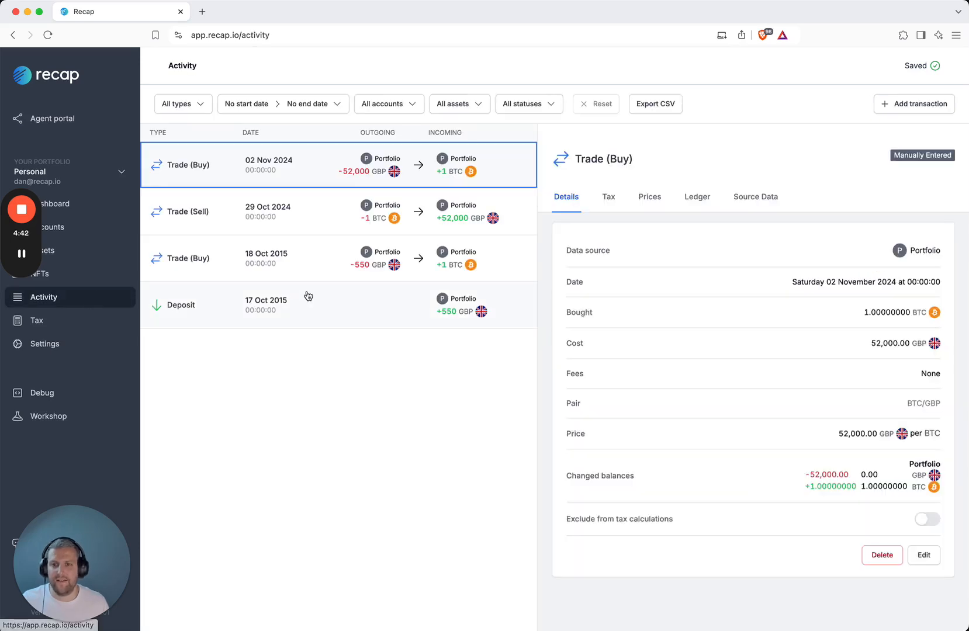